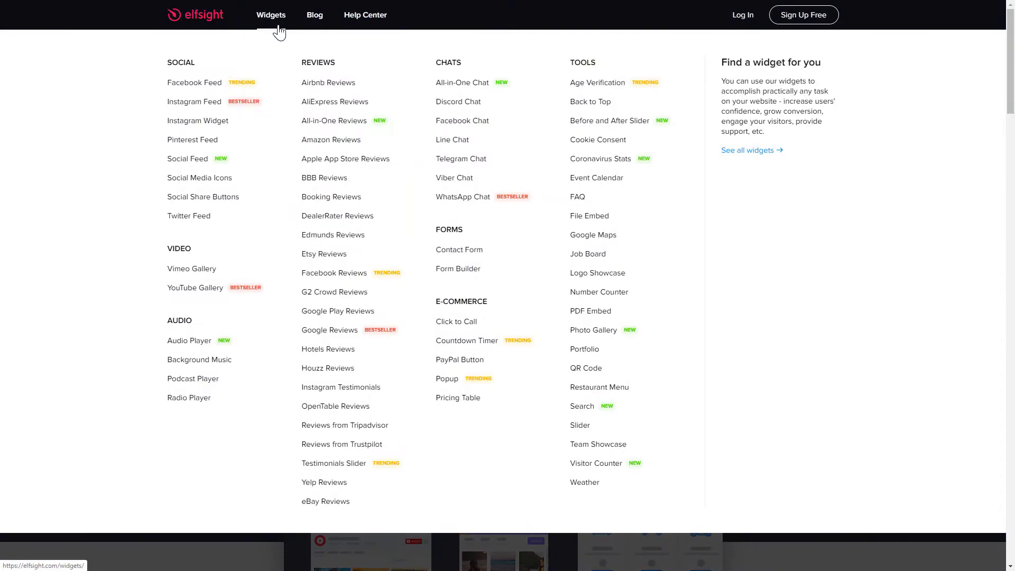
Open the Visitor Counter widget page from the Tools section of the Widgets menu.
{"action": "left_click", "coordinate": [595, 467]}
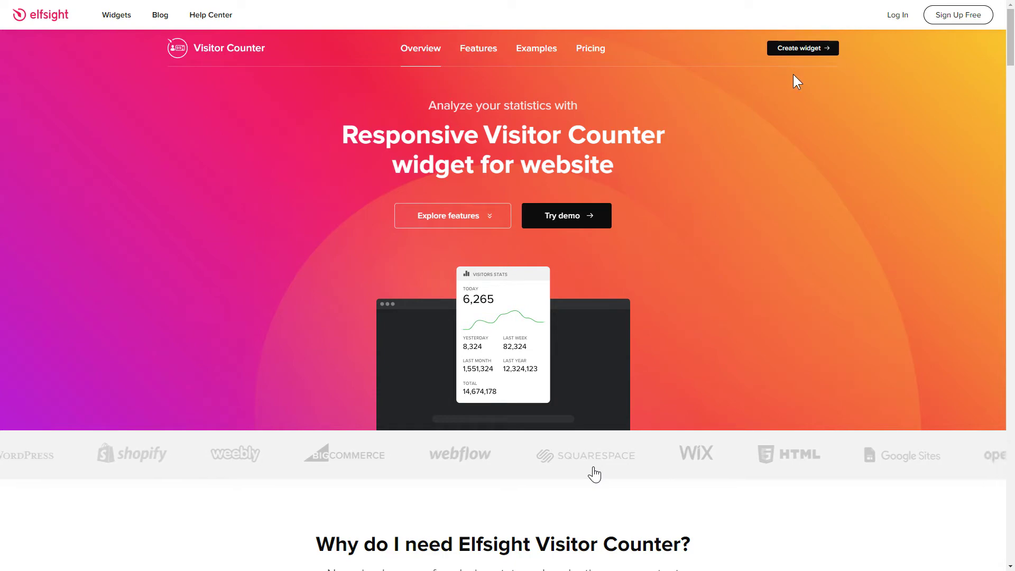
Start a new widget, preview the Detail and Daily templates, then pick Inline Counter.
{"action": "left_click", "coordinate": [799, 56]}
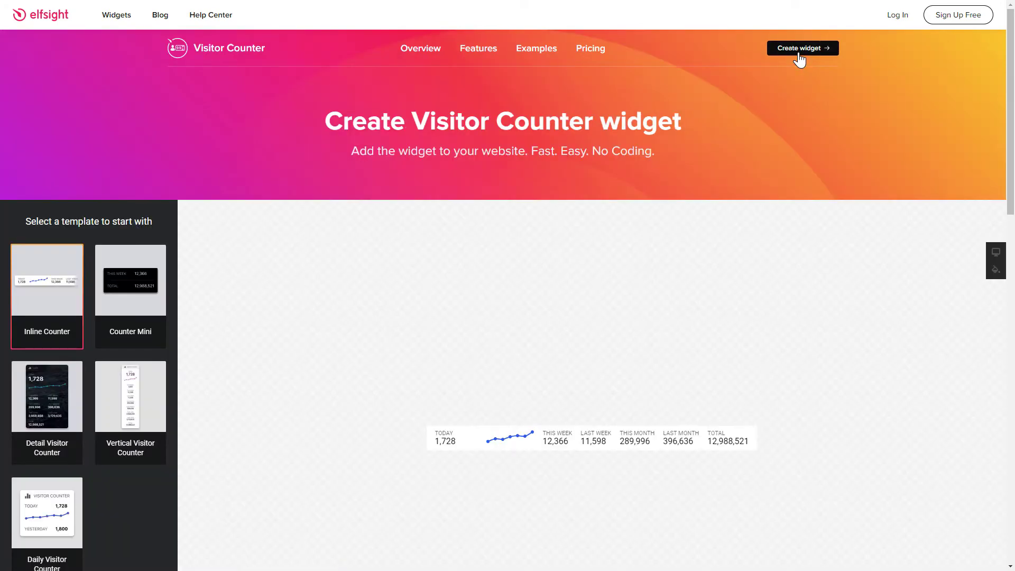
{"action": "left_click_drag", "start_coordinate": [1010, 170], "coordinate": [1008, 227]}
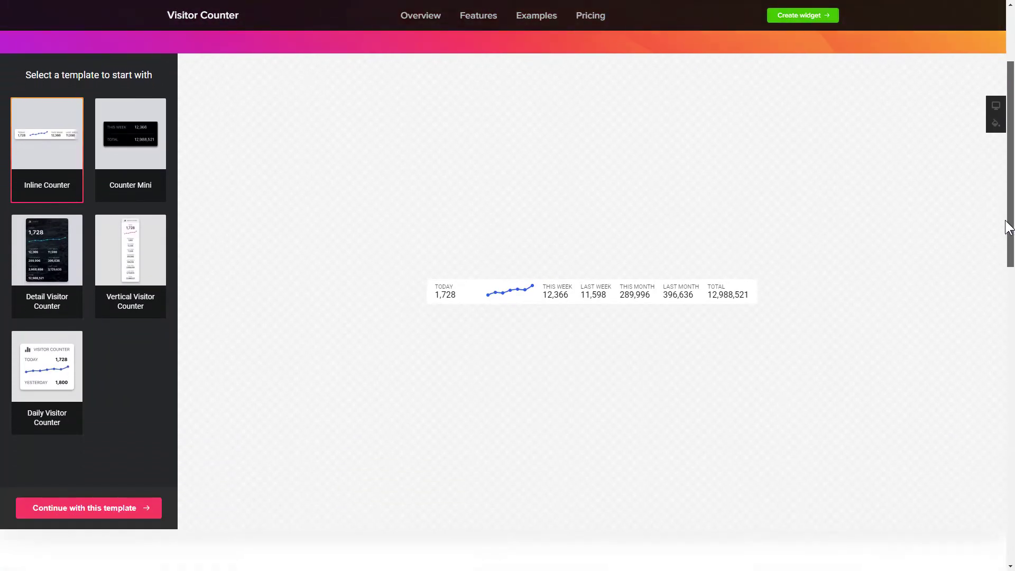
{"action": "left_click", "coordinate": [49, 256]}
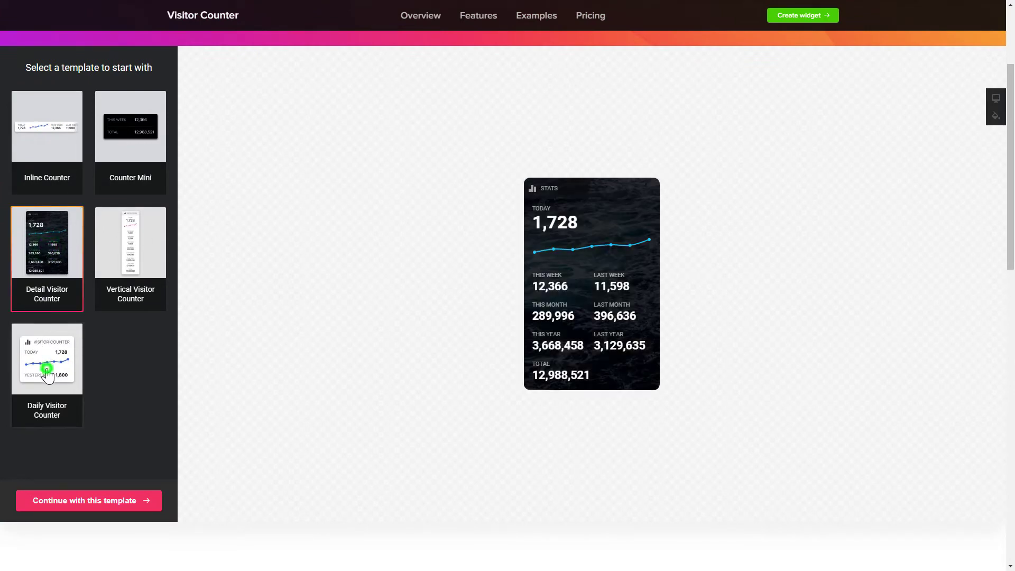
{"action": "left_click", "coordinate": [46, 366]}
{"action": "left_click", "coordinate": [48, 163]}
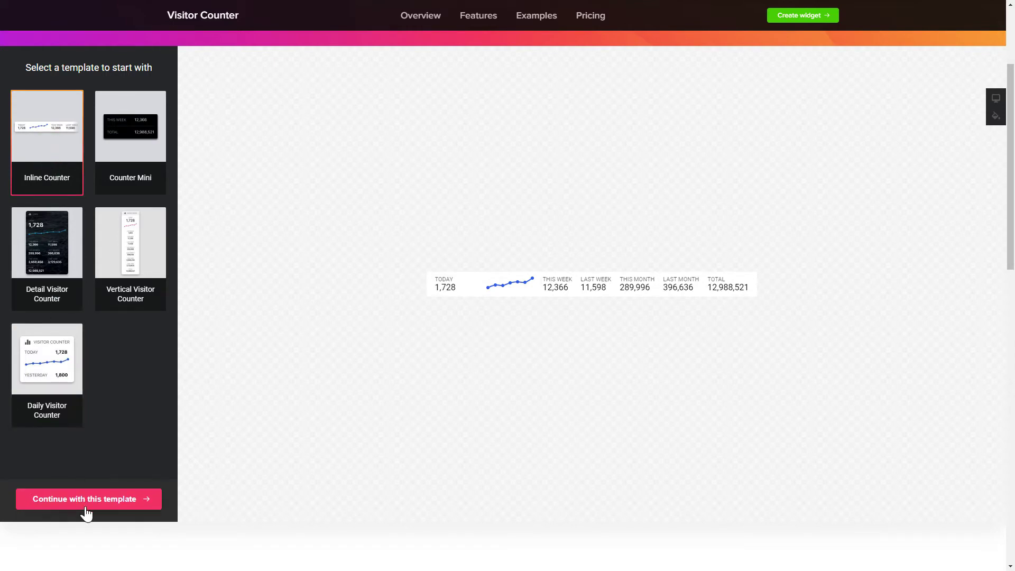
Confirm the Inline Counter template and browse its Info, Style and General settings.
{"action": "left_click", "coordinate": [85, 505]}
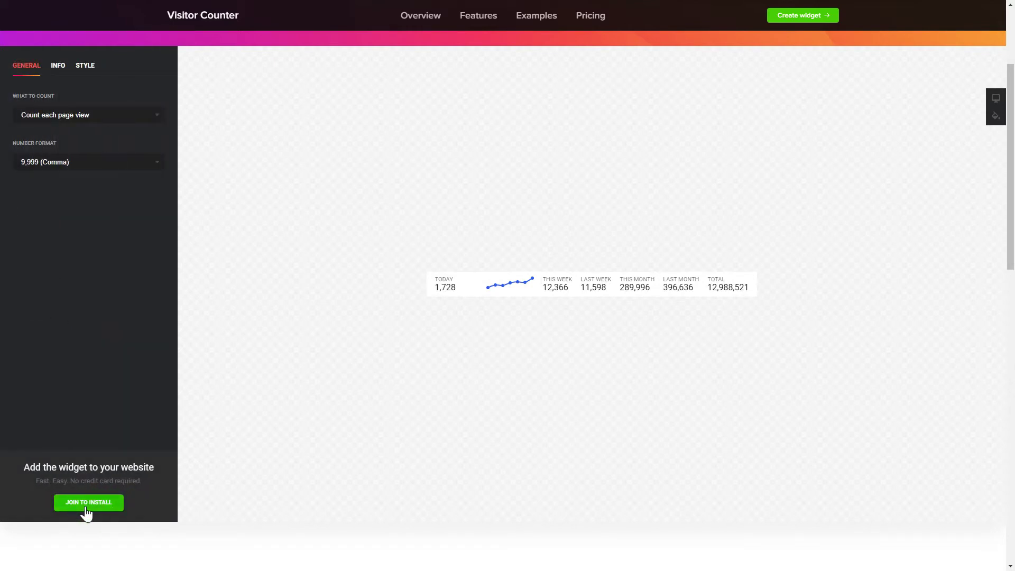
{"action": "left_click", "coordinate": [58, 65]}
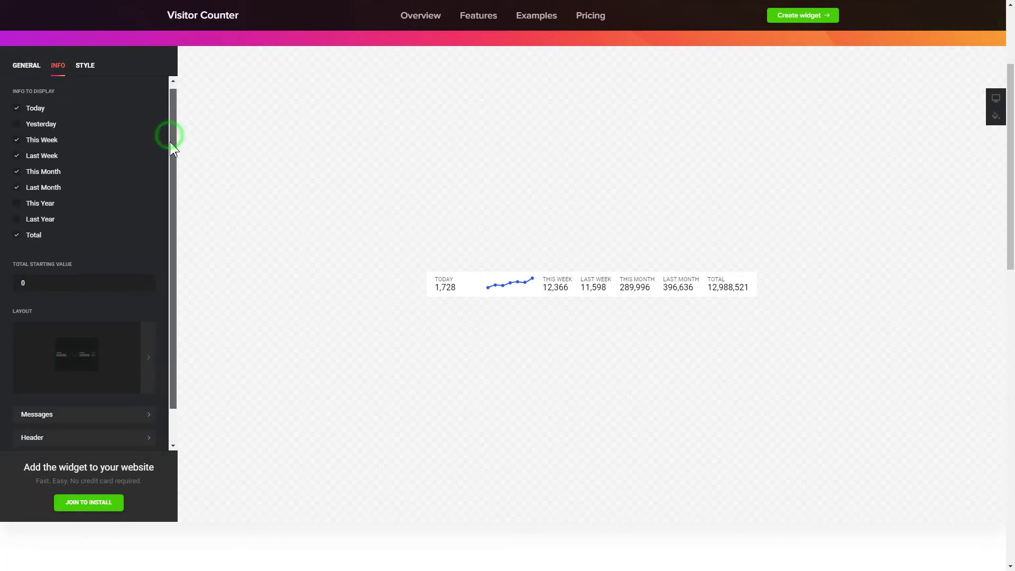
{"action": "left_click_drag", "start_coordinate": [170, 142], "coordinate": [165, 186]}
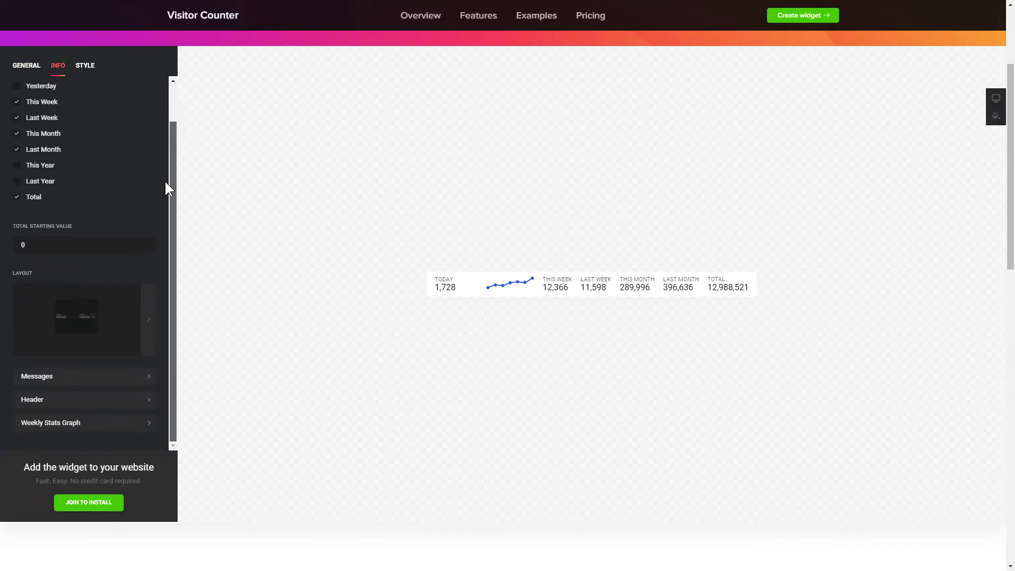
{"action": "left_click", "coordinate": [85, 67]}
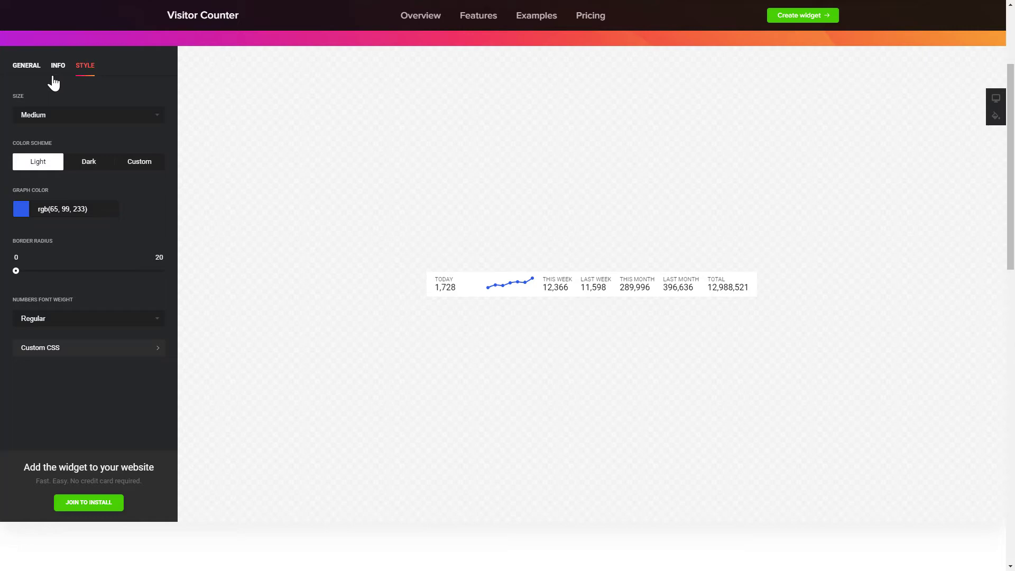
{"action": "left_click", "coordinate": [27, 67]}
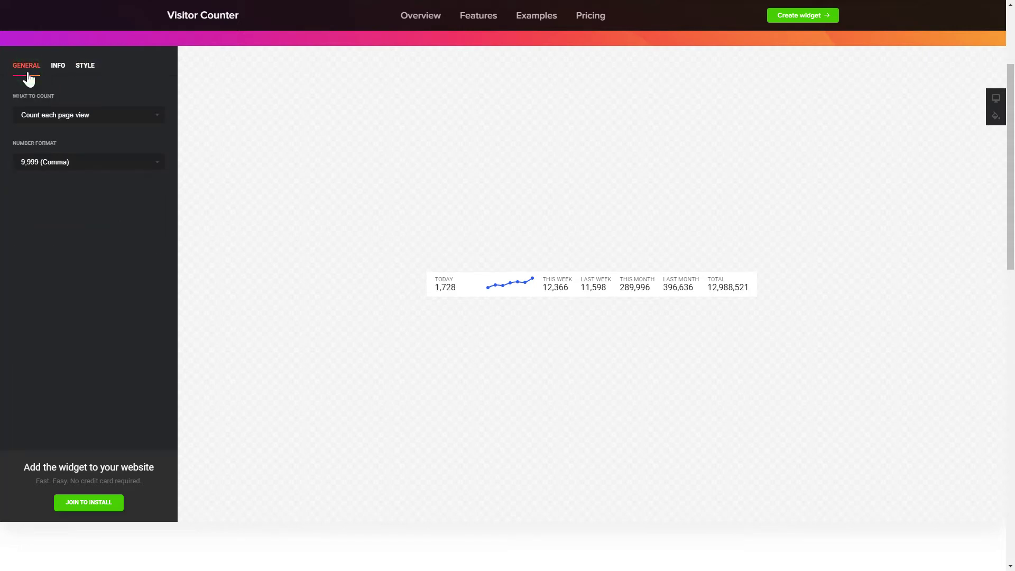
Create an Elfsight account with email and password through the Join to install popup.
{"action": "left_click", "coordinate": [88, 508]}
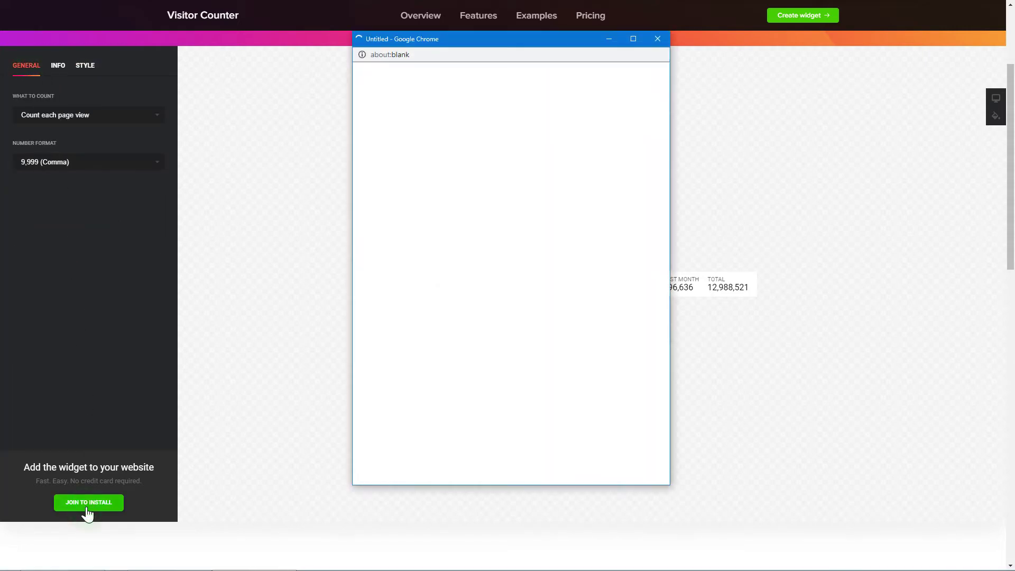
{"action": "left_click", "coordinate": [585, 206]}
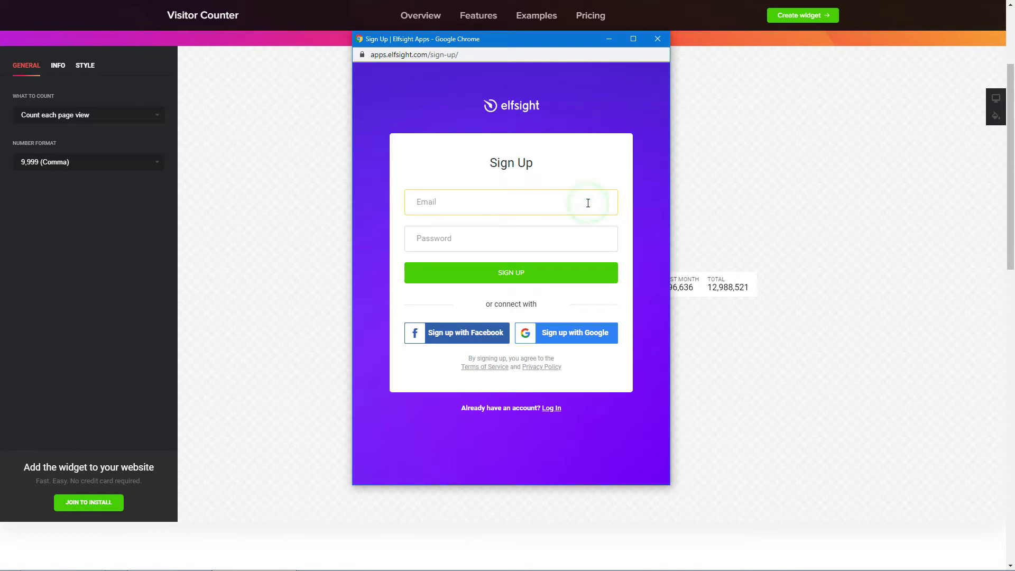
{"action": "type", "text": "example@elfsight.com"}
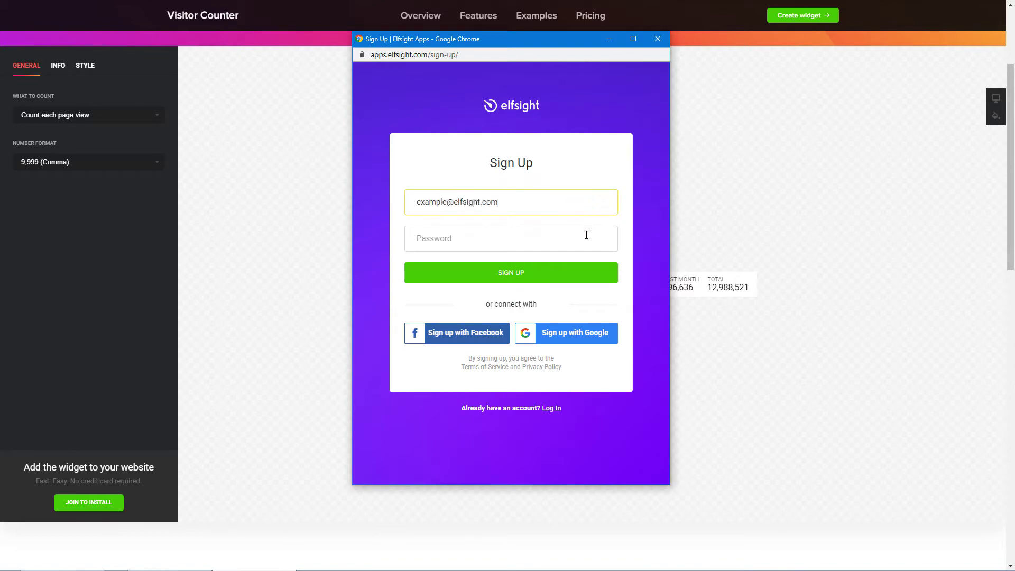
{"action": "left_click", "coordinate": [586, 238]}
{"action": "type", "text": "********"}
{"action": "left_click", "coordinate": [511, 281]}
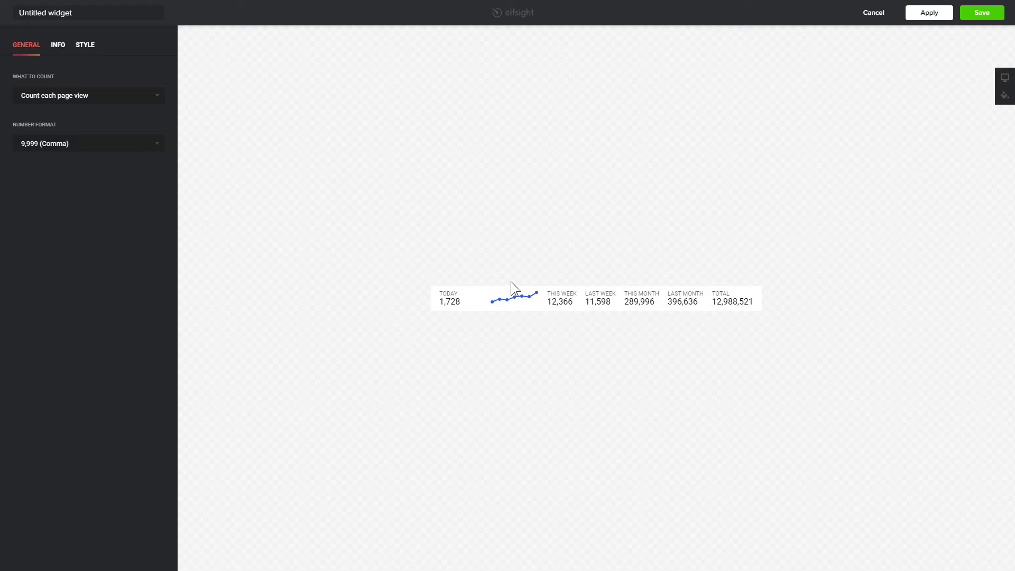
Save the Inline Counter widget, subscribe to the free Lite plan, and copy its embed code.
{"action": "left_click", "coordinate": [982, 14]}
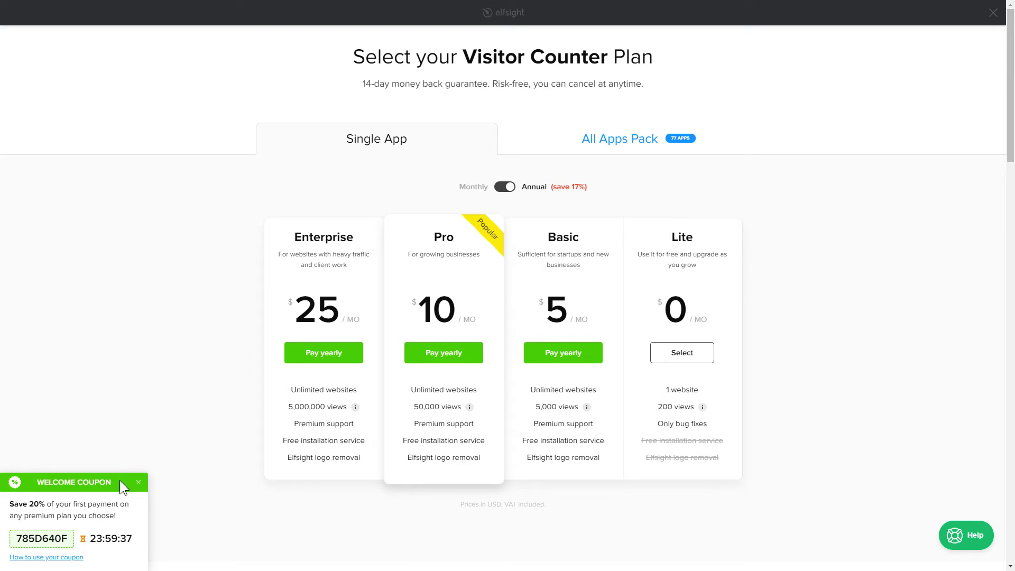
{"action": "left_click", "coordinate": [680, 355]}
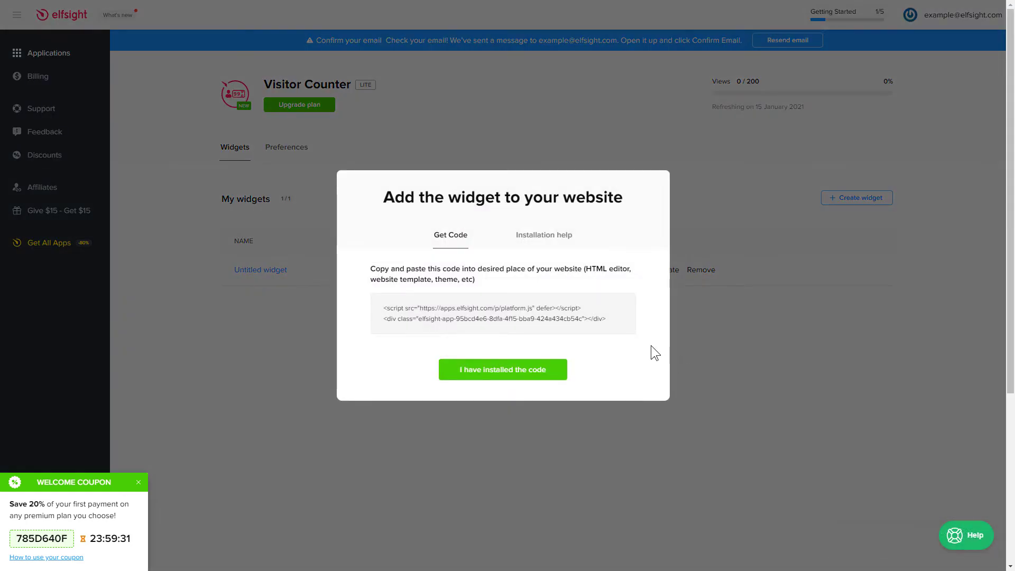
{"action": "left_click", "coordinate": [621, 326]}
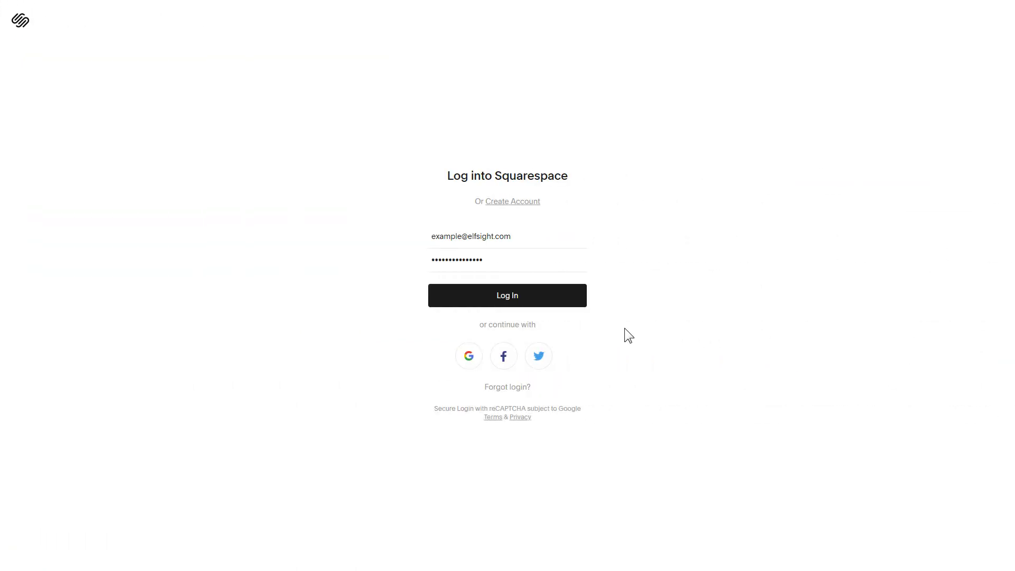
Log into Squarespace, open the Mojave Desert site, and show its Settings panel.
{"action": "left_click", "coordinate": [509, 310]}
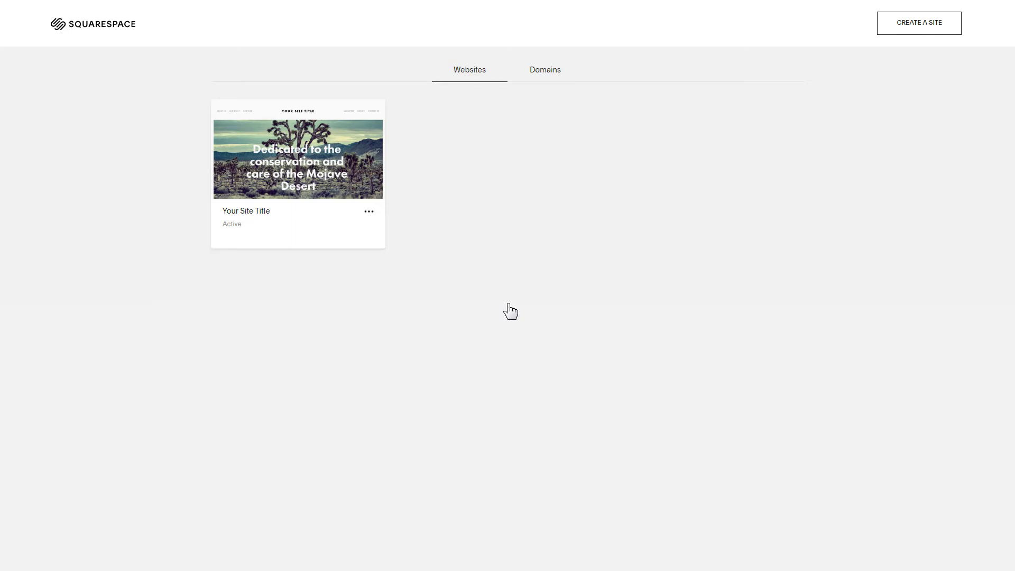
{"action": "left_click", "coordinate": [307, 209]}
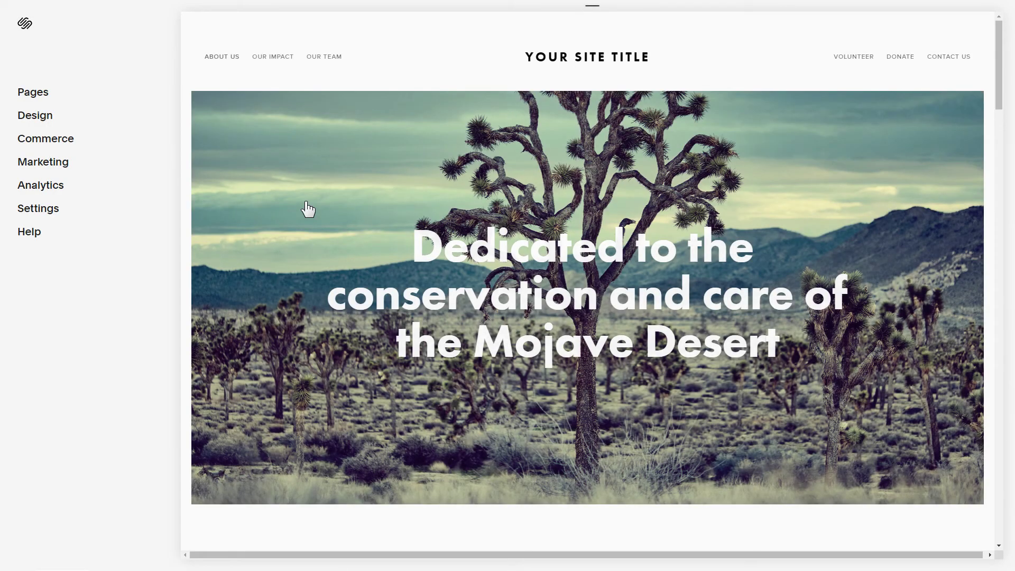
{"action": "left_click", "coordinate": [38, 212]}
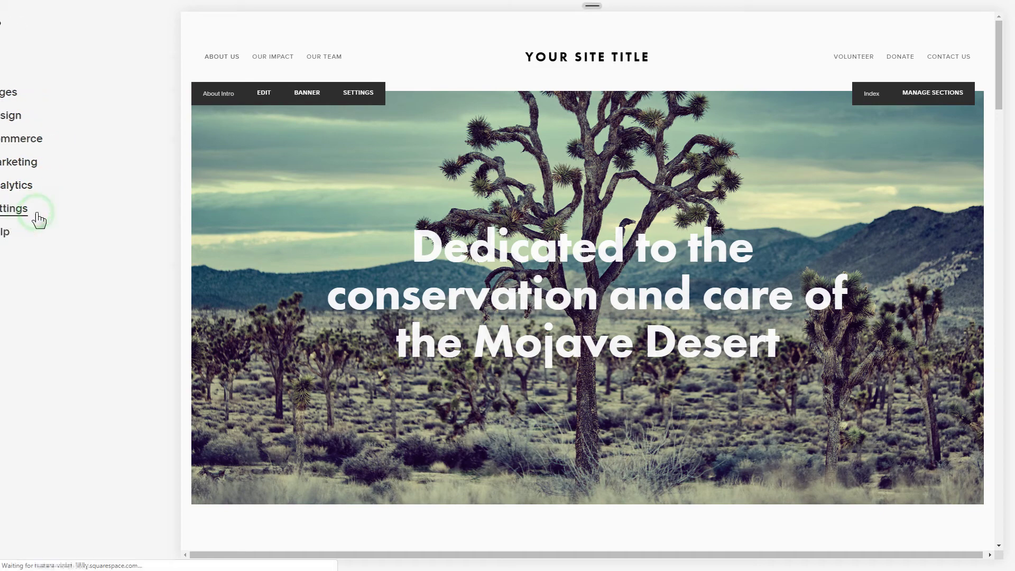
Paste the Elfsight embed code into the Advanced > Code Injection Header field and save.
{"action": "left_click", "coordinate": [34, 354]}
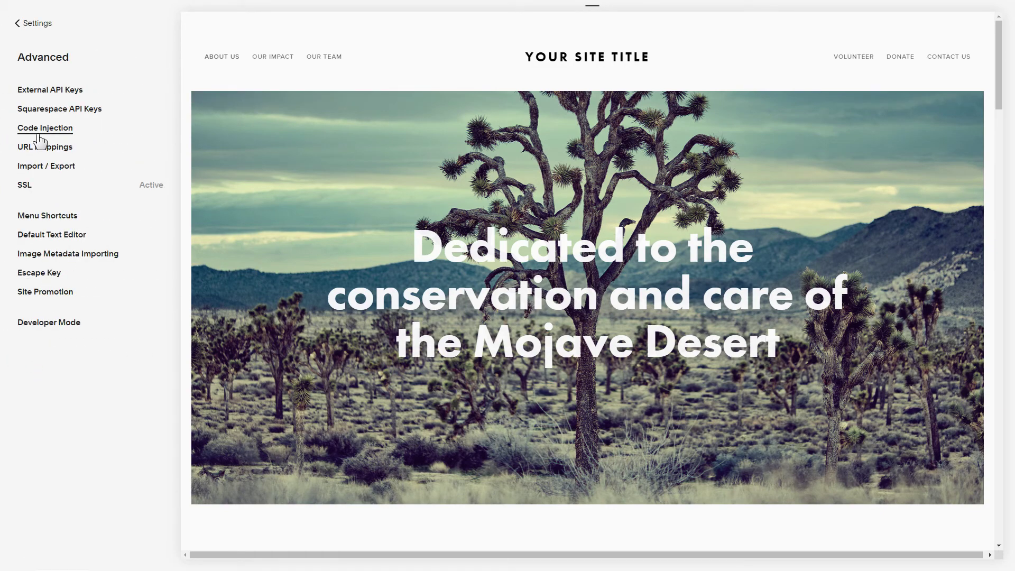
{"action": "left_click", "coordinate": [37, 132]}
{"action": "right_click", "coordinate": [72, 126]}
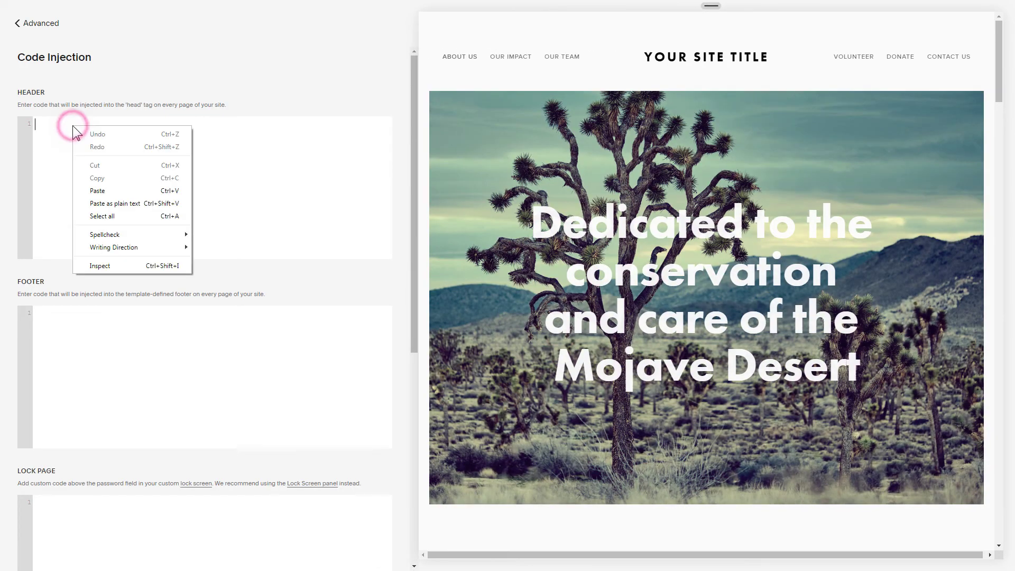
{"action": "left_click", "coordinate": [117, 190]}
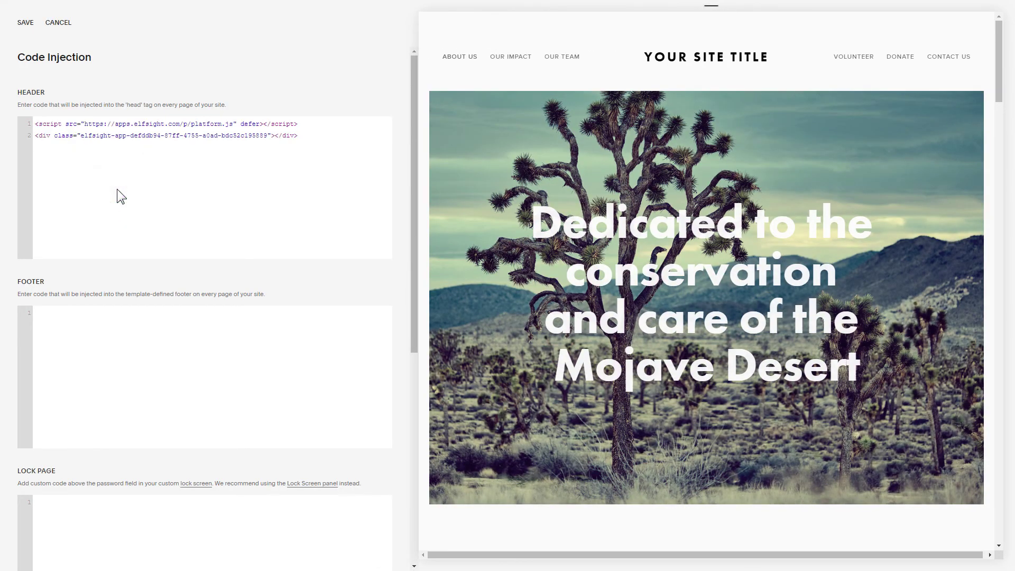
{"action": "left_click", "coordinate": [26, 23]}
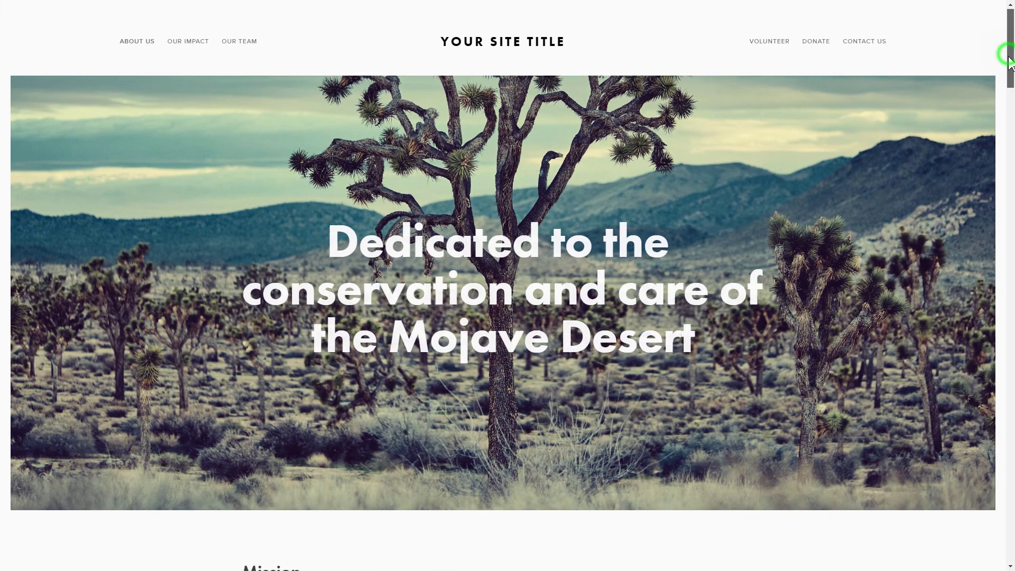
{"action": "left_click_drag", "start_coordinate": [1010, 60], "coordinate": [1011, 131]}
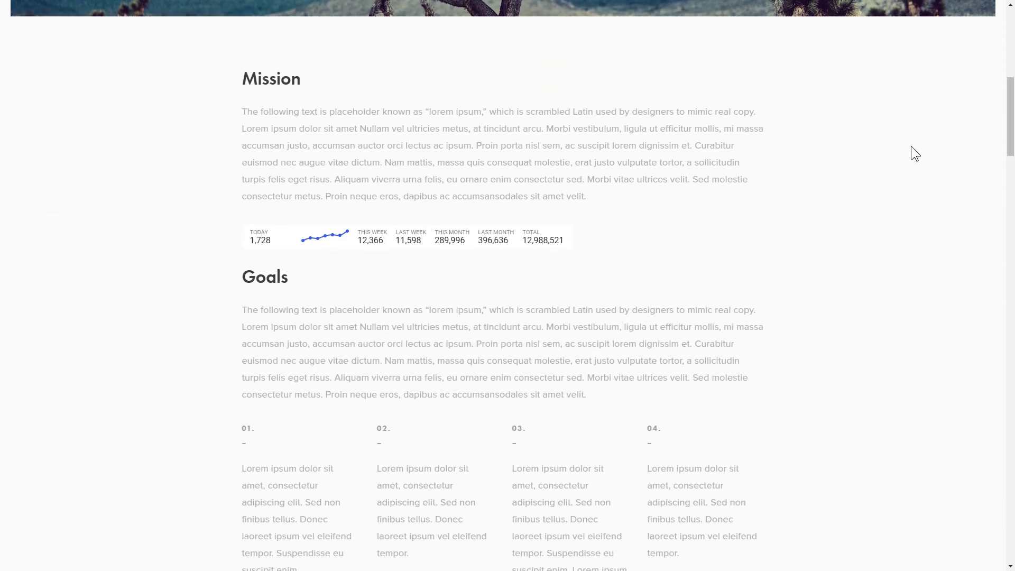